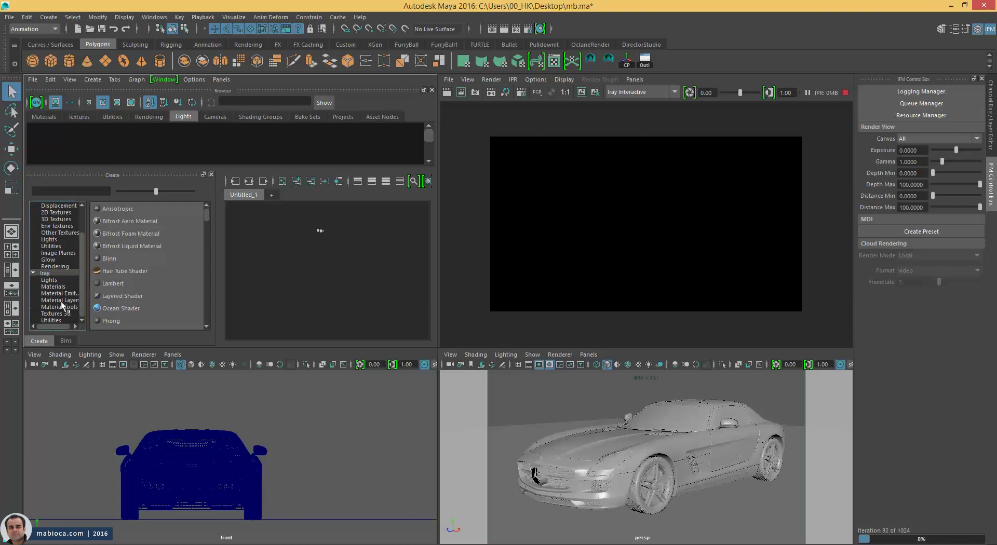
Widen the category list and show the Iray Material Emitters as large swatches
left_click_drag(87, 281, 99, 273)
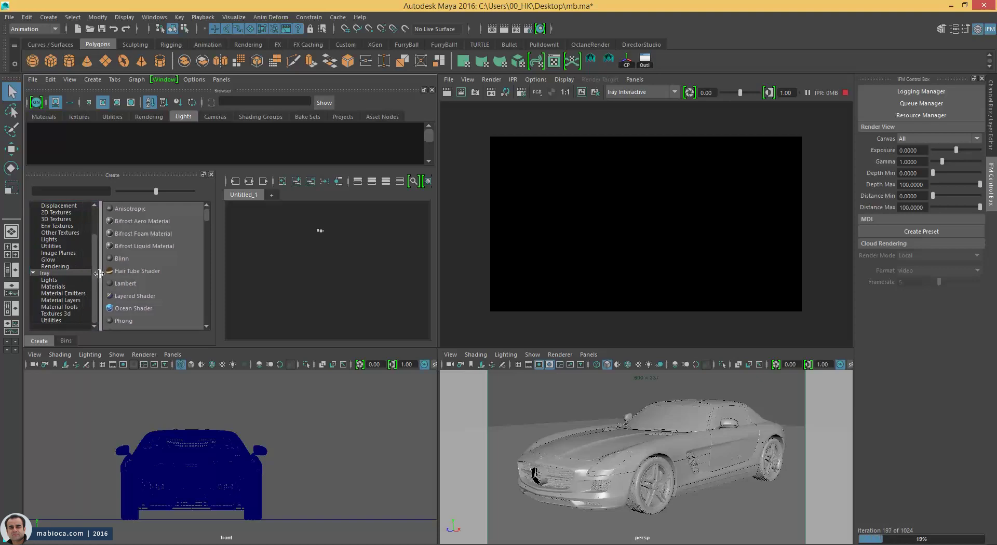
left_click(68, 294)
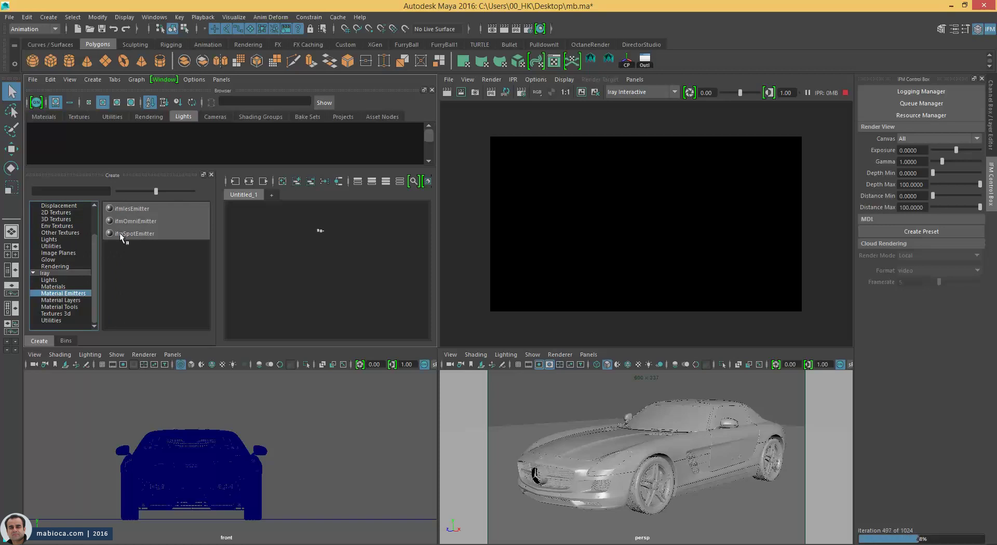
left_click_drag(156, 191, 193, 191)
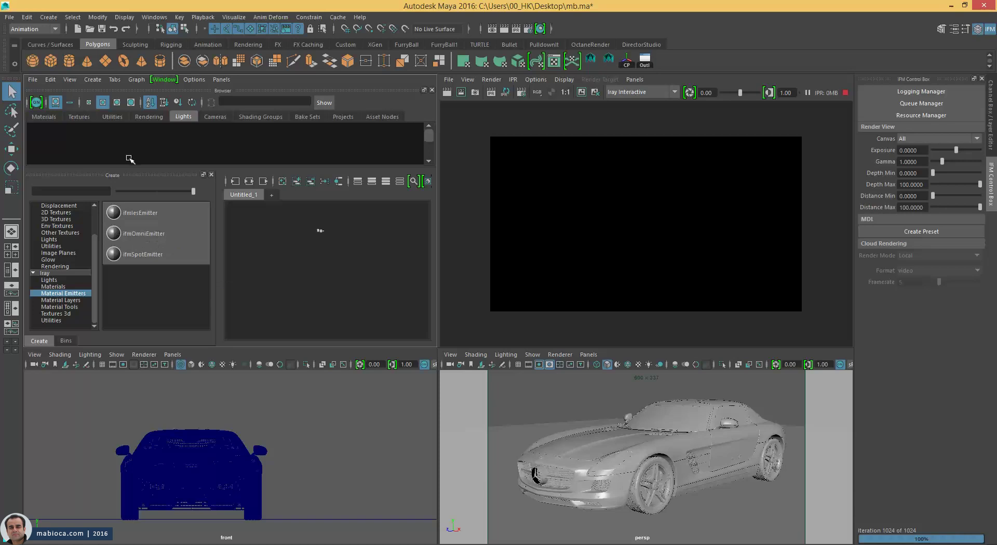
Add a scaled-up polygon sphere, raised right of the car, with an ifmOmniEmitter material
left_click(33, 61)
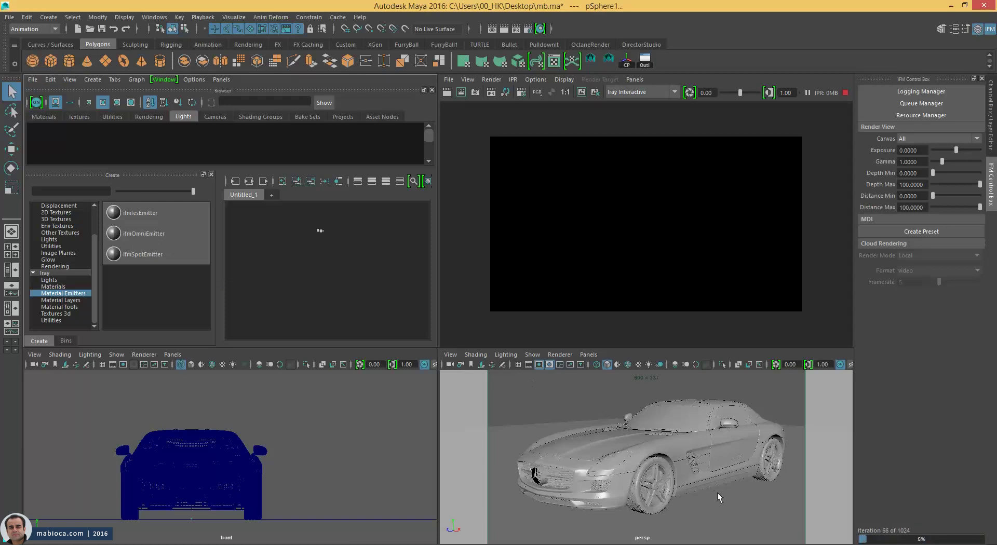
key("r")
mouse_move(717, 493)
middle_mouse_down()
mouse_move(789, 476)
mouse_move(728, 468)
middle_mouse_up()
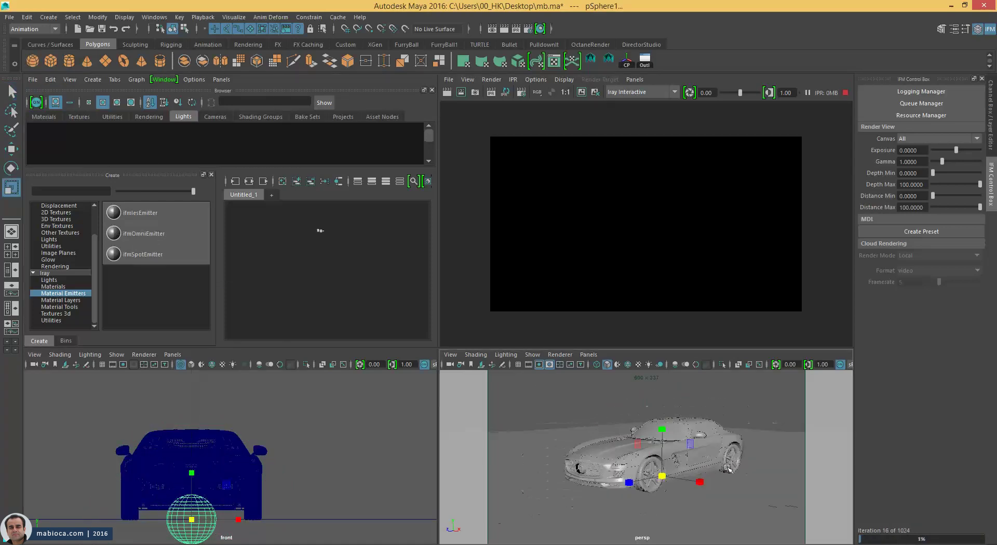
scroll(728, 468, "down", 3)
key("w")
left_click_drag(703, 488, 787, 514)
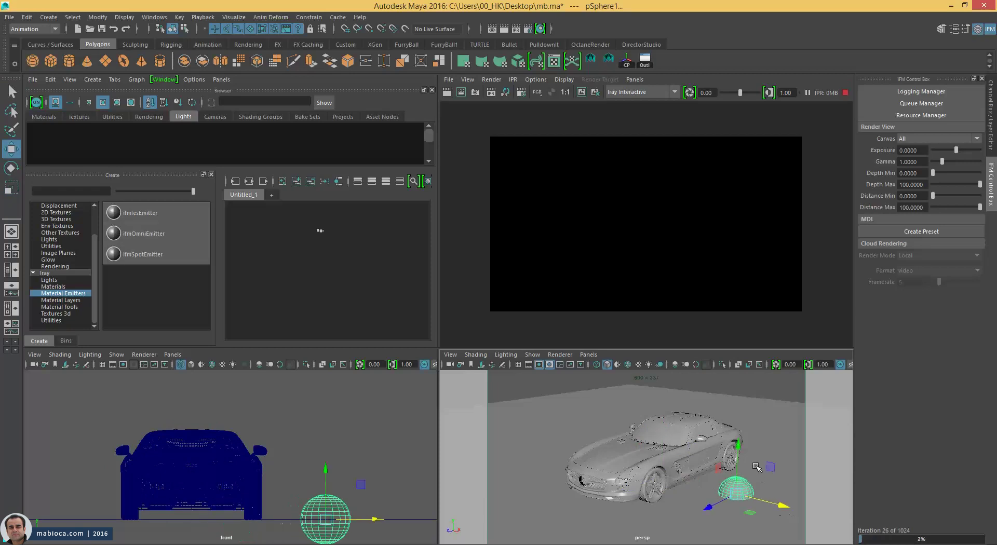
mouse_move(741, 454)
left_mouse_down()
mouse_move(740, 403)
mouse_move(746, 409)
mouse_move(716, 416)
left_mouse_up()
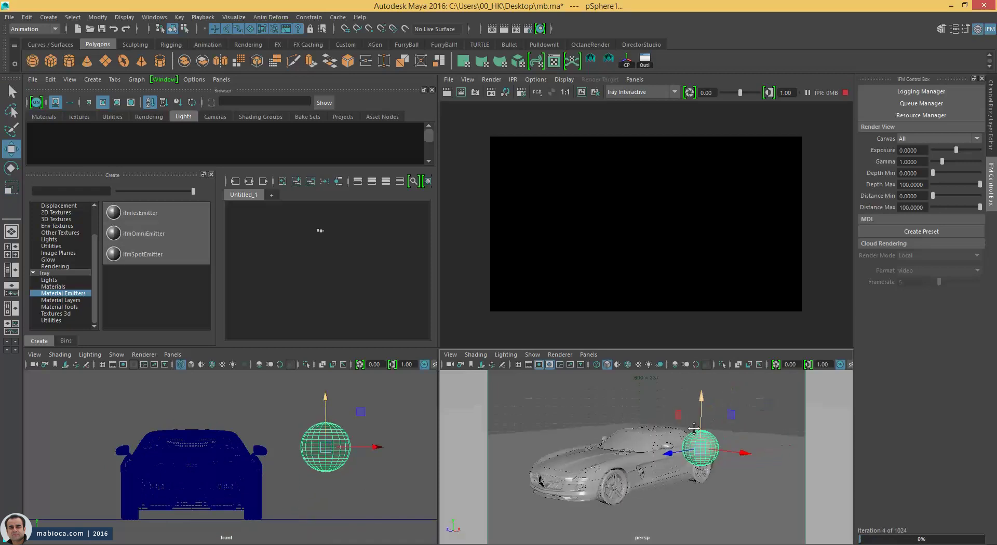
left_click(130, 234)
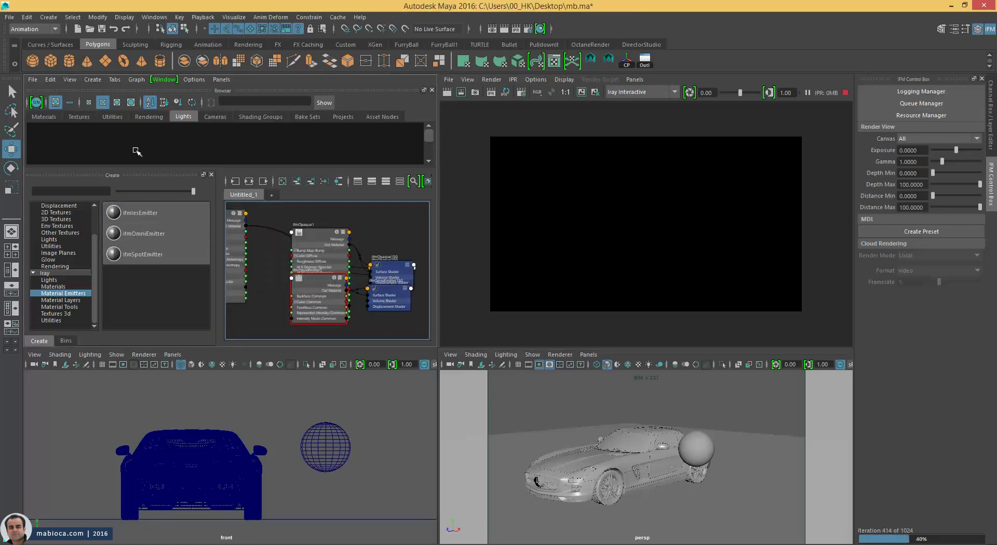
Show the scene's materials, including ifmOmniEmitter1, as large thumbnails in a taller browser
left_click(35, 117)
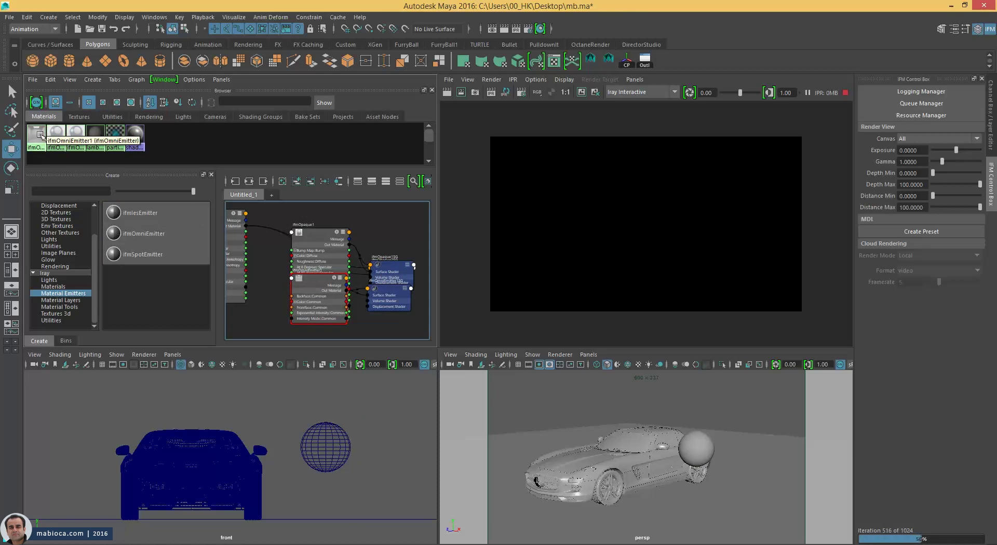
left_click(131, 102)
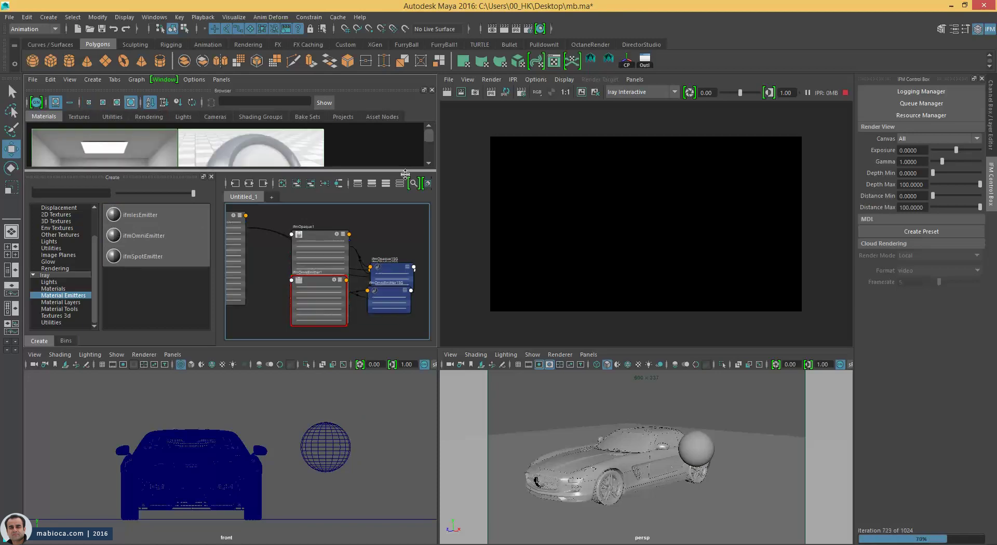
mouse_move(405, 167)
left_mouse_down()
mouse_move(425, 183)
mouse_move(400, 220)
left_mouse_up()
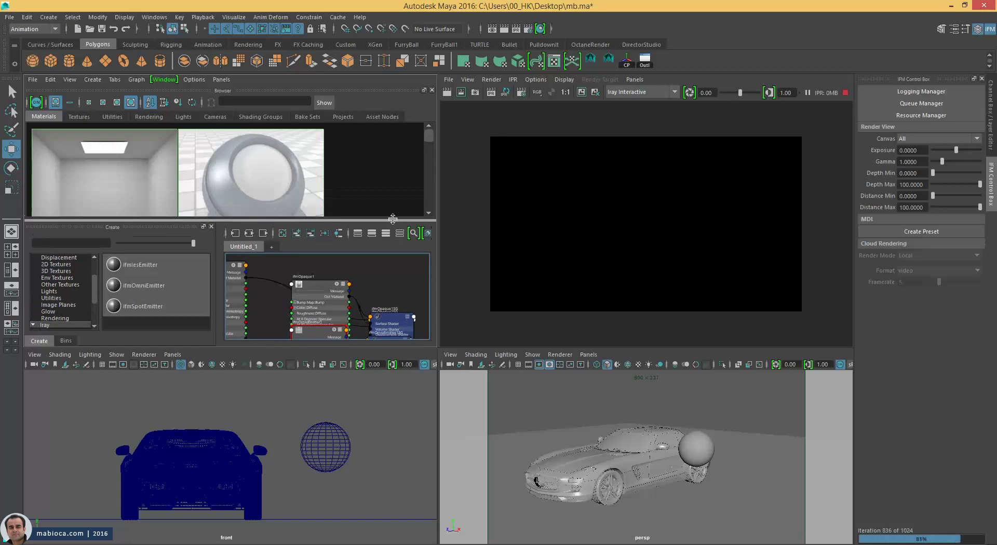
left_click_drag(259, 349, 259, 370)
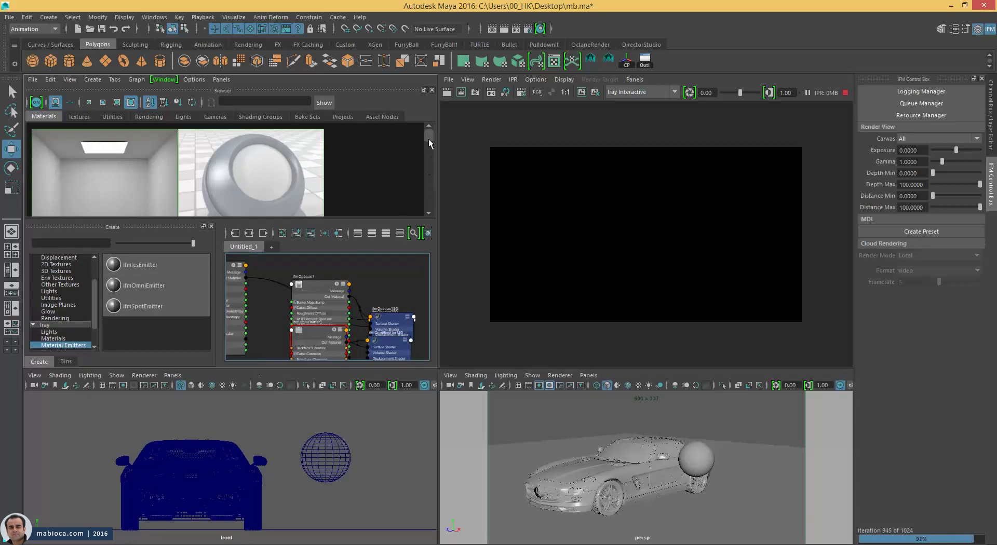
left_click_drag(429, 143, 429, 149)
left_click(117, 102)
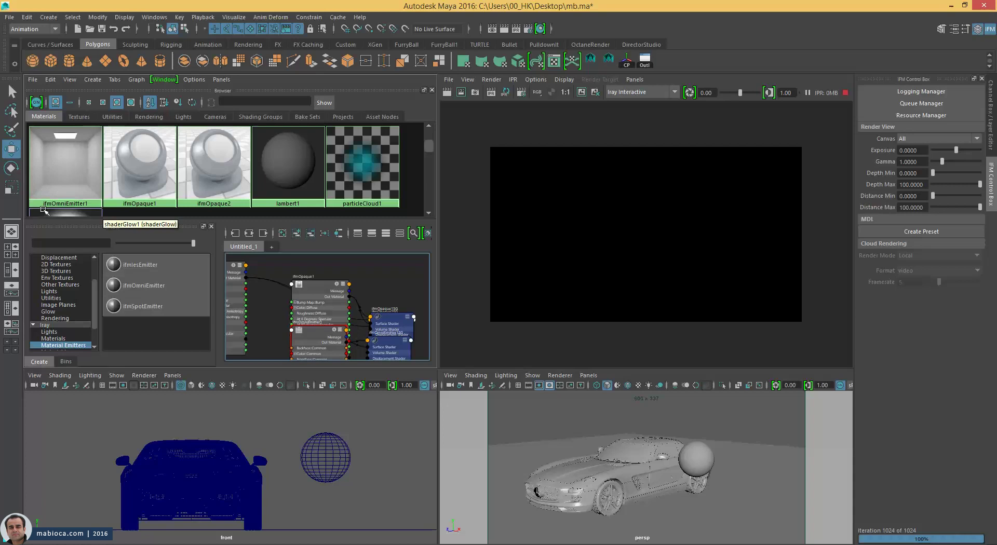
mouse_move(44, 211)
middle_mouse_down()
mouse_move(676, 467)
mouse_move(696, 458)
middle_mouse_up()
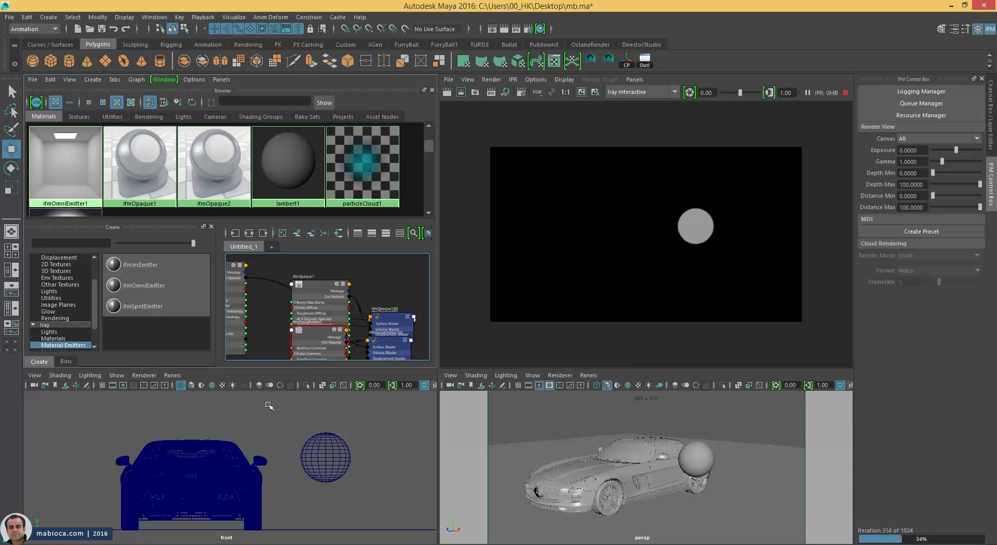
Raise ifmOmniEmitter1's Exponential Intensity to 3.870 so the sphere renders bright white
left_click(60, 154)
double_click(61, 154)
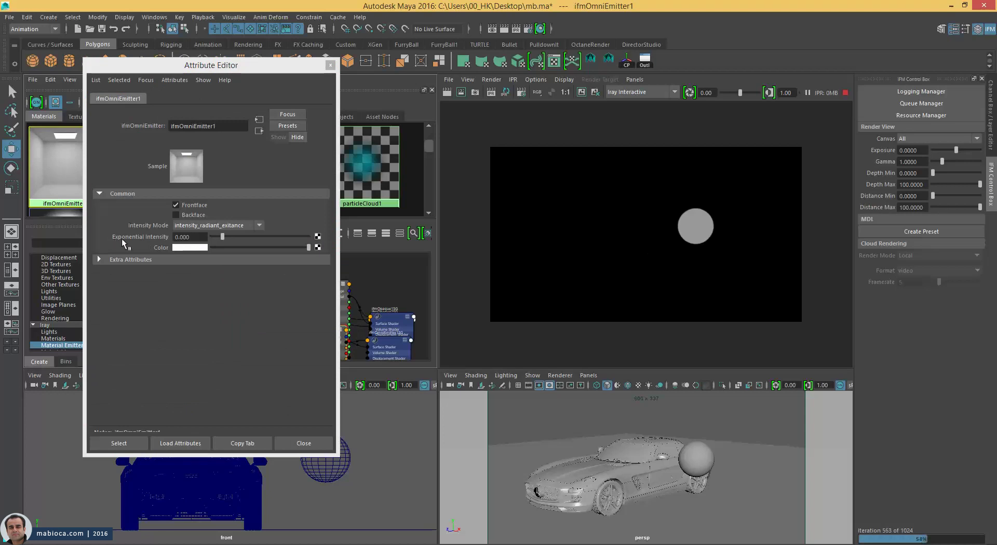
left_click_drag(222, 237, 246, 238)
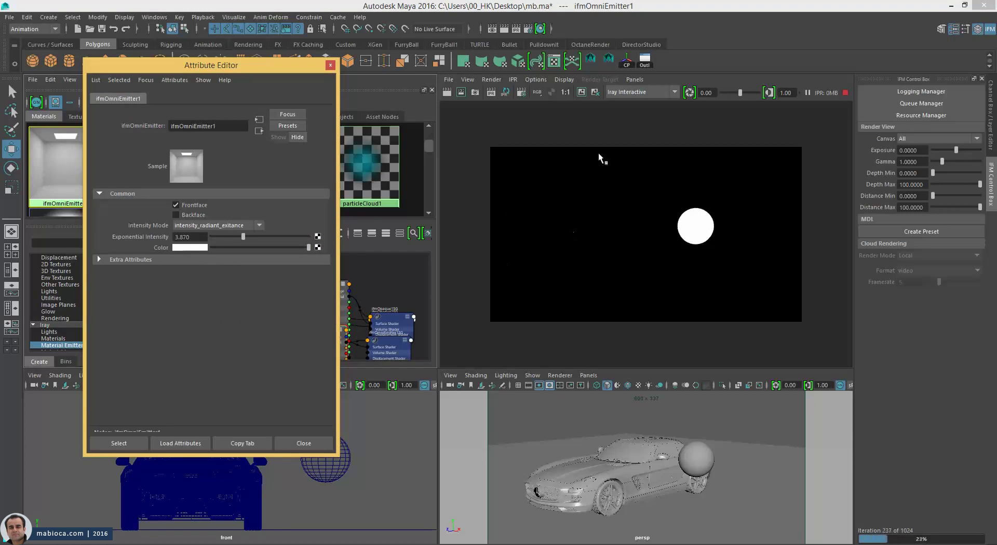
left_click(638, 92)
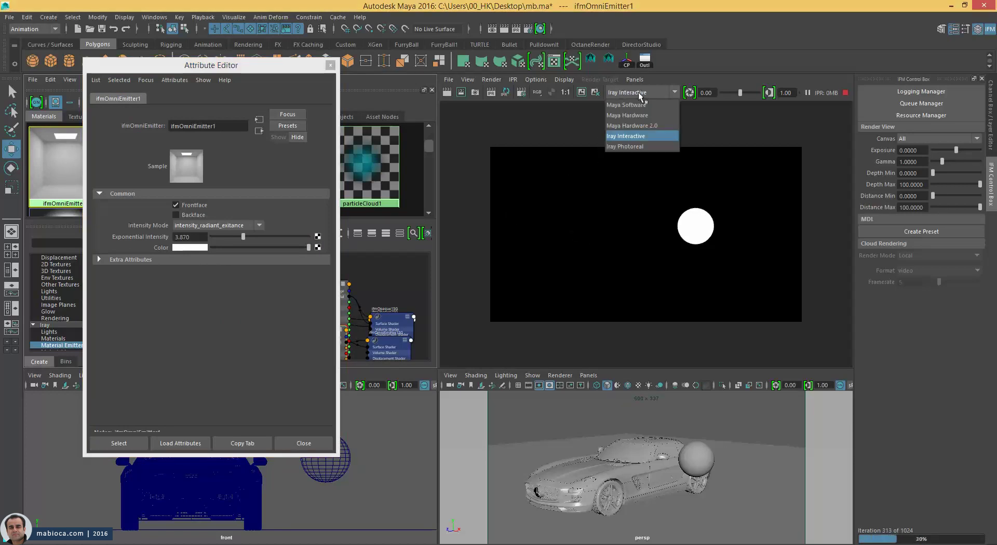
Render the car with Iray Photoreal, lit by the glowing sphere, then select the sphere
left_click(616, 147)
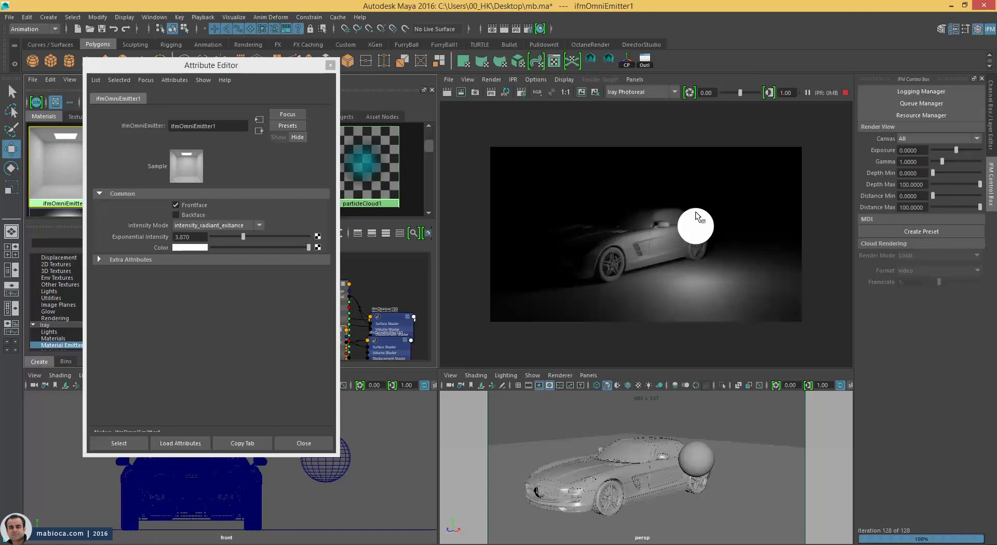
left_click(706, 458)
Raise the emitter sphere higher above the car and view it from above
left_click_drag(705, 414, 705, 380)
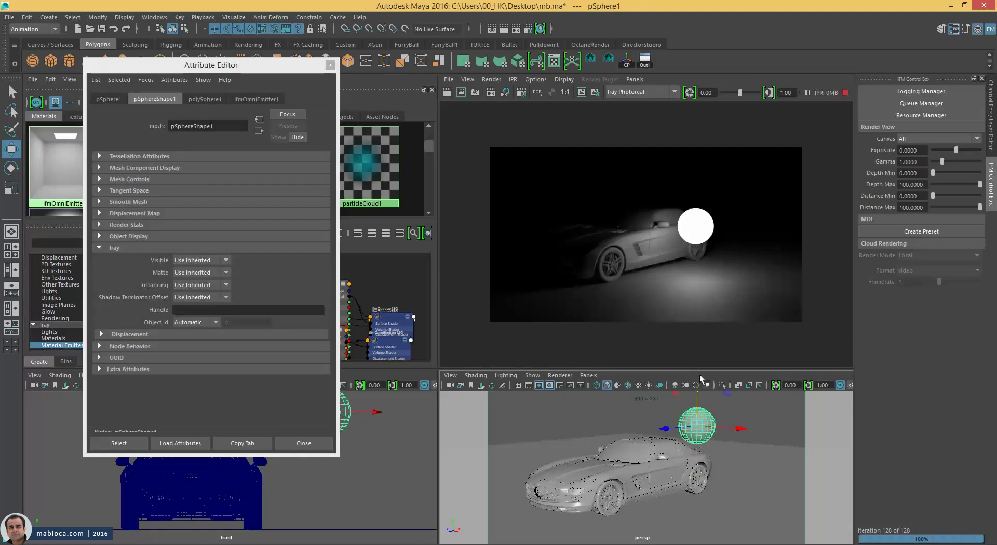
mouse_move(682, 442)
left_mouse_down("alt")
mouse_move(664, 434)
mouse_move(668, 478)
mouse_move(582, 402)
left_mouse_up("alt")
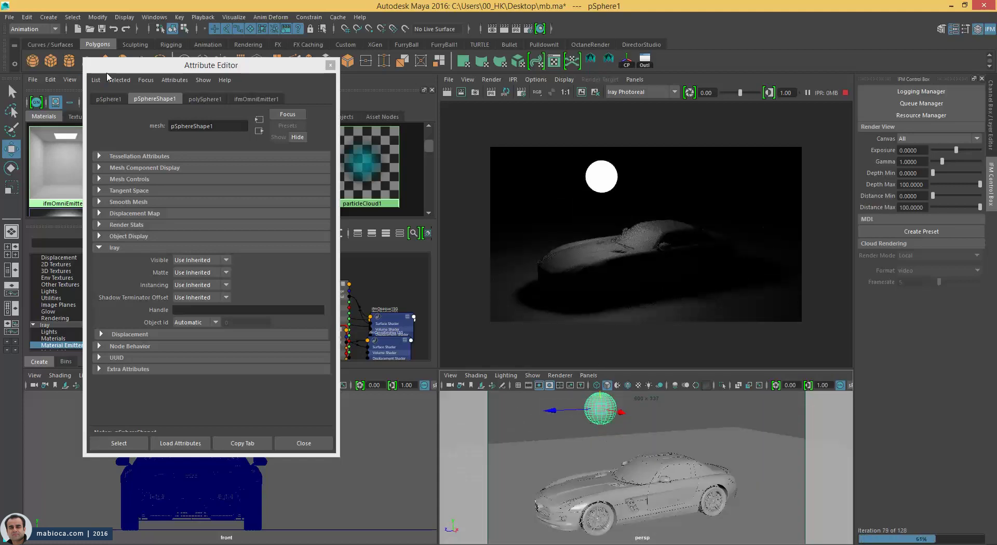
left_click_drag(113, 65, 83, 111)
Lift the ground plane above the car and give it the ifmOmniEmitter1 material
left_click(561, 459)
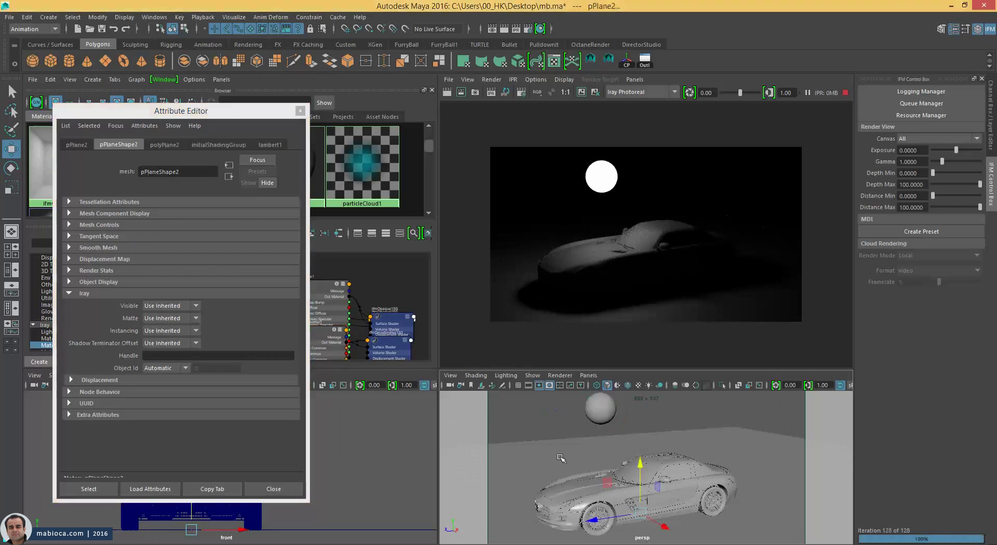
key("r")
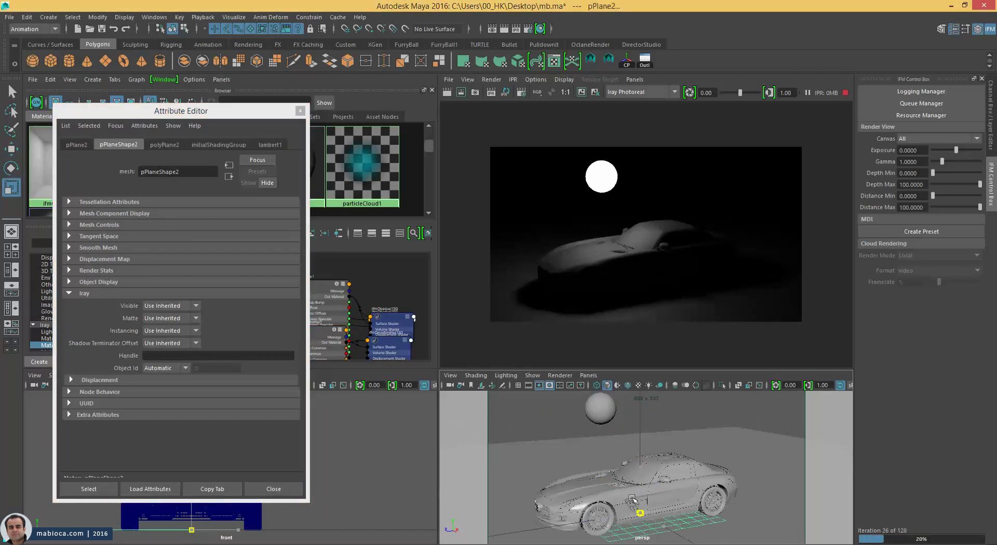
key("w")
left_click_drag(641, 464, 639, 399)
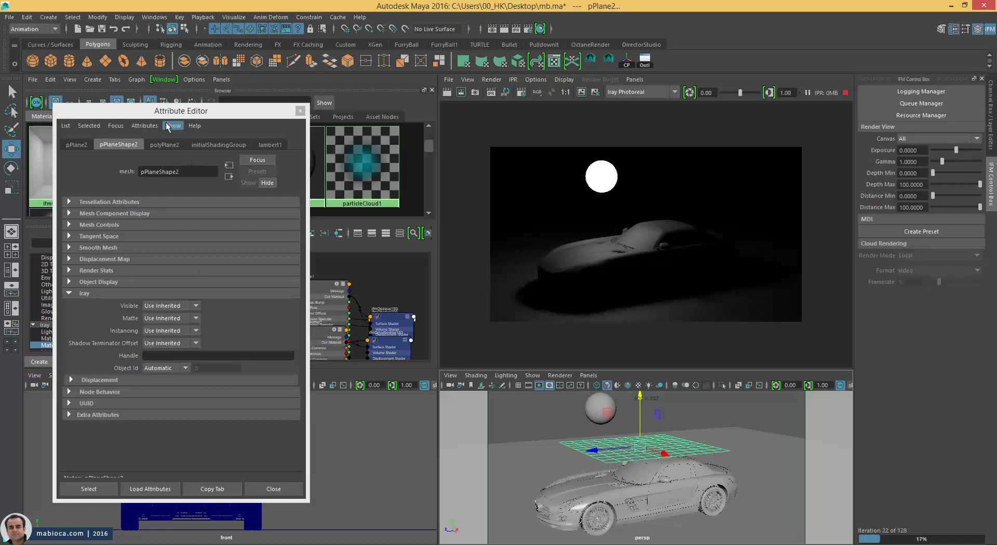
left_click_drag(158, 116, 119, 198)
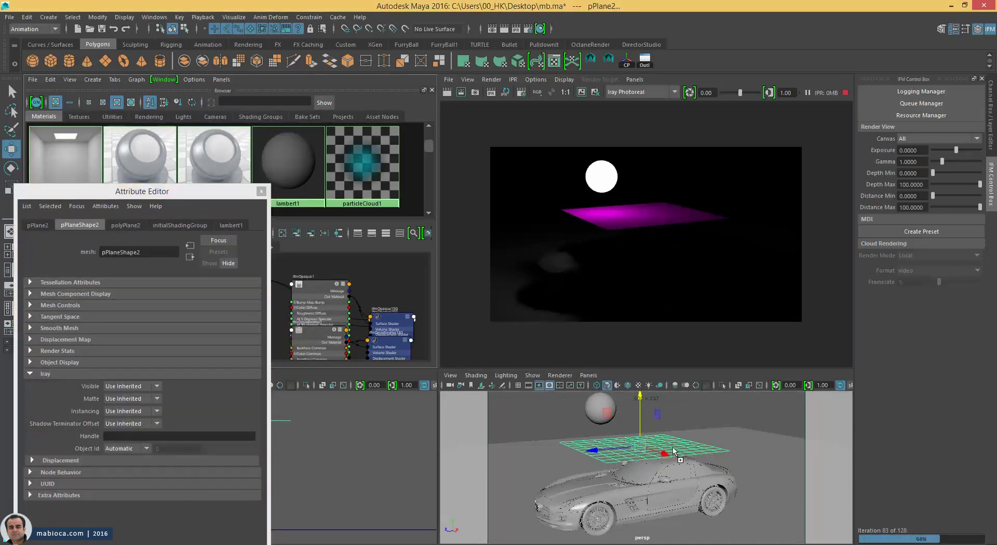
right_click_drag(670, 446, 662, 434)
left_click_drag(202, 192, 254, 96)
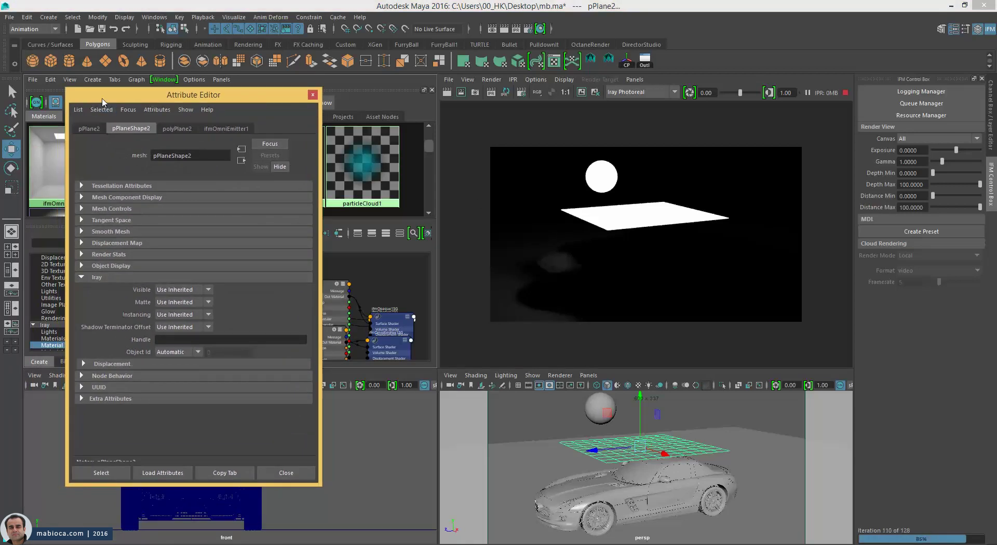
Enable both Frontface and Backface emission on ifmOmniEmitter1
left_click(46, 144)
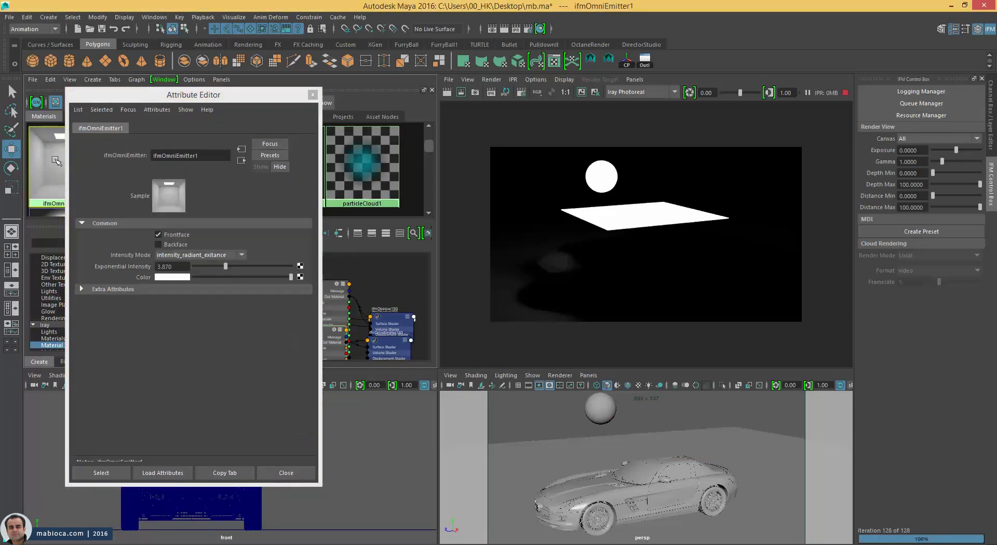
left_click(164, 235)
left_click(161, 244)
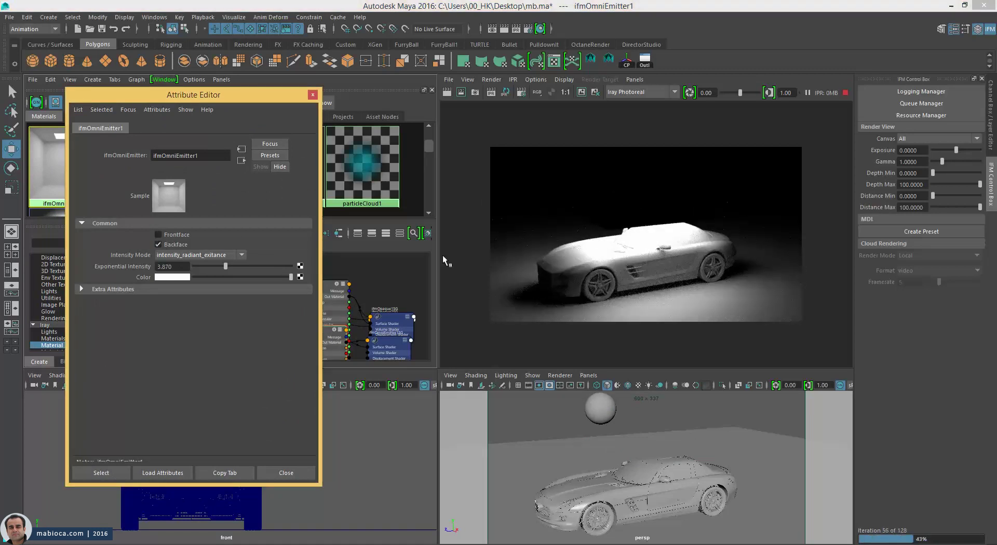
left_click(173, 232)
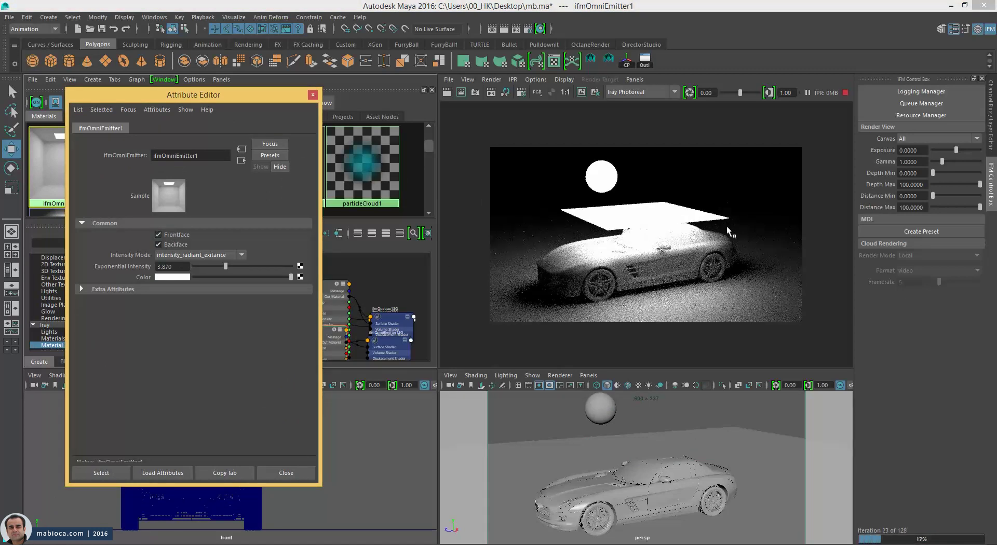
Enlarge the emitter plane and rotate it to tilt toward the car
key("ctrl+z")
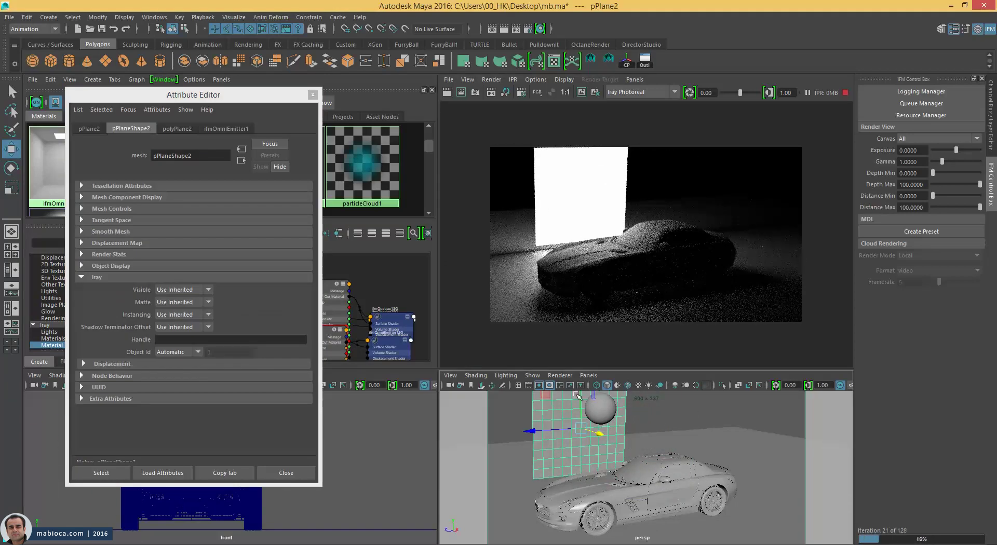
key("r")
left_click_drag(582, 399, 580, 483)
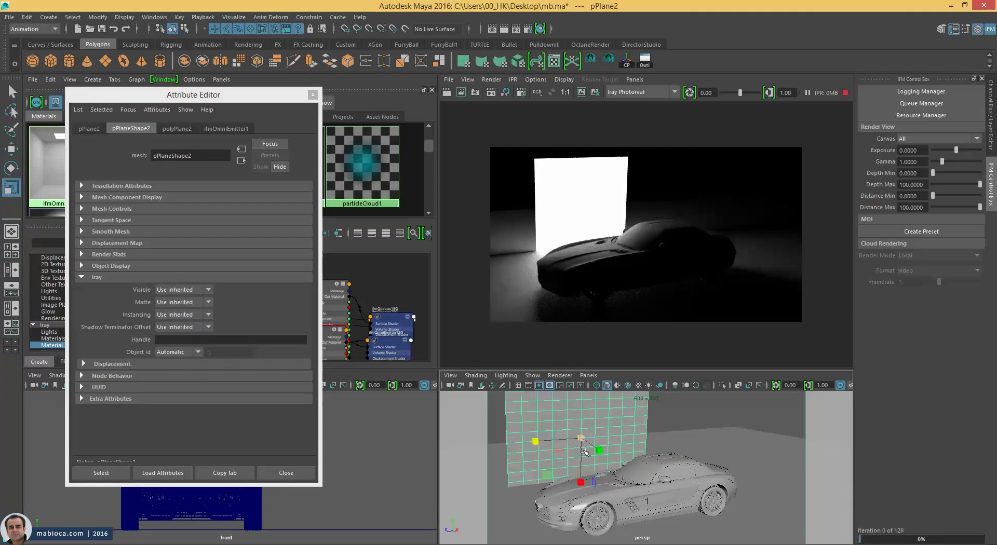
key("e")
mouse_move(592, 423)
left_mouse_down()
mouse_move(599, 433)
mouse_move(628, 400)
mouse_move(626, 423)
left_mouse_up()
key("w")
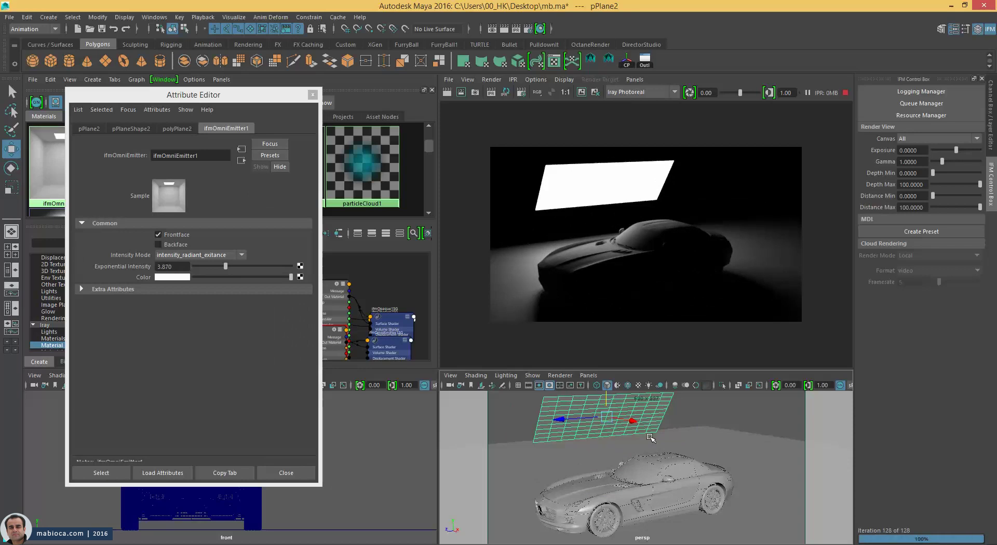
Open the Iray Render Settings, tilt the emitter plane to a new angle, and orbit around the car
left_click(528, 29)
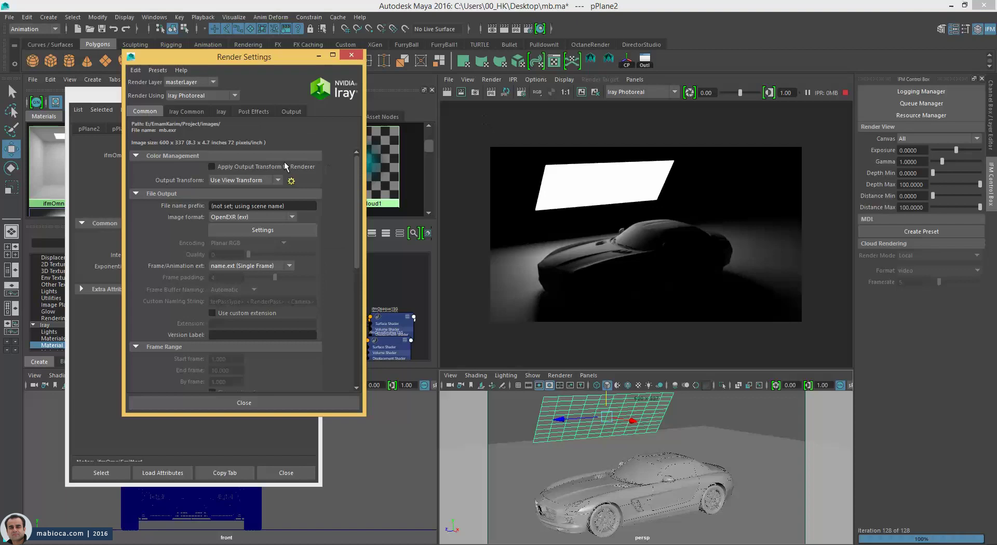
left_click(219, 111)
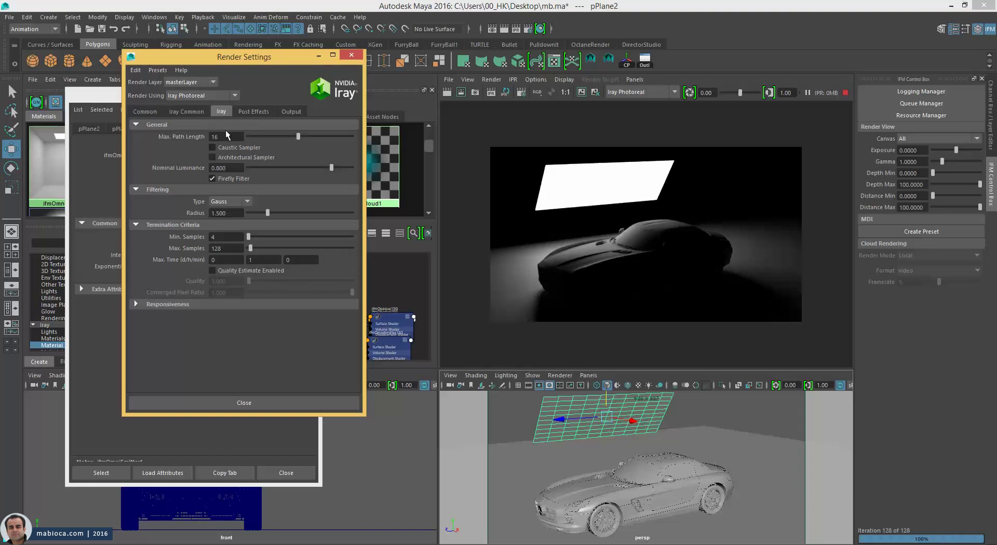
key("e")
left_click_drag(628, 418, 634, 407)
key("w")
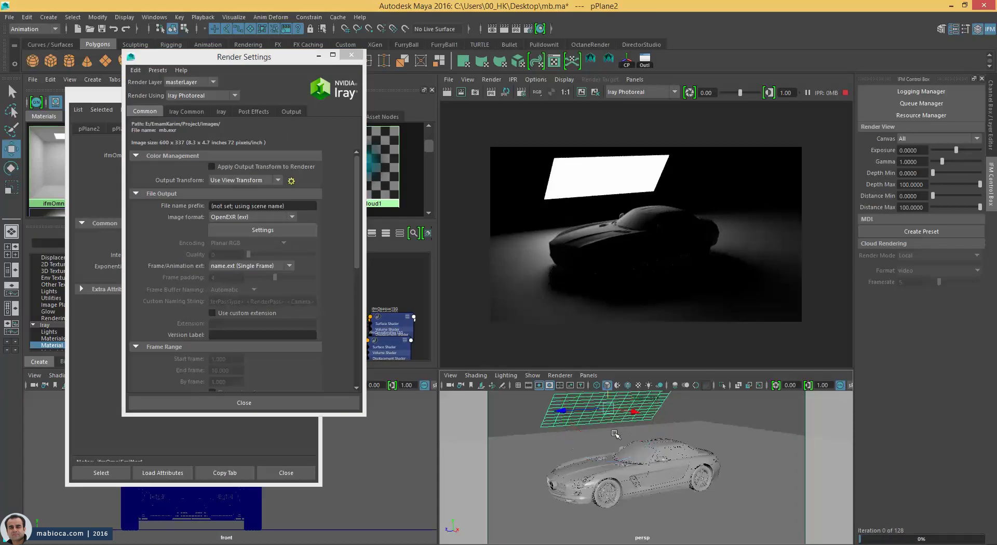
left_click_drag(632, 414, 592, 427, "alt")
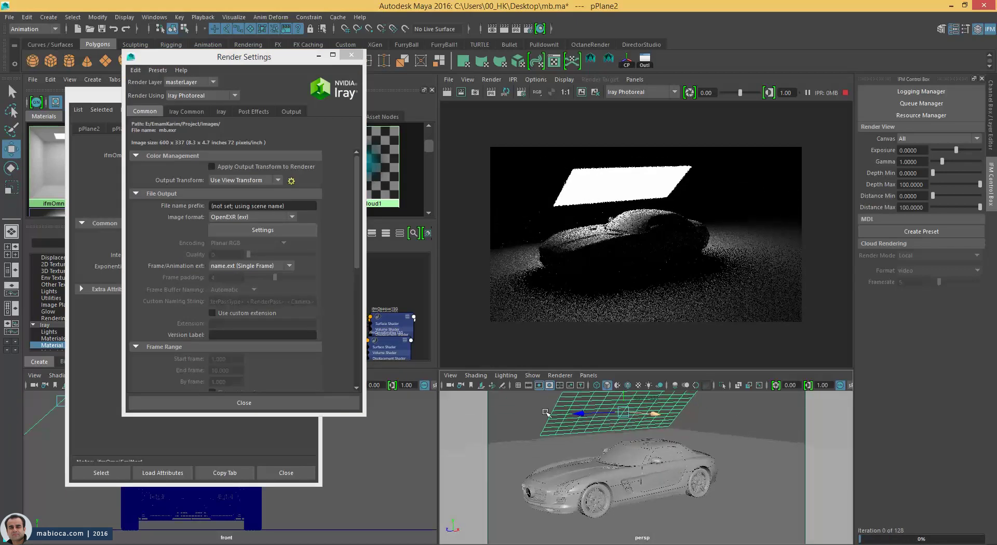
left_click(101, 172)
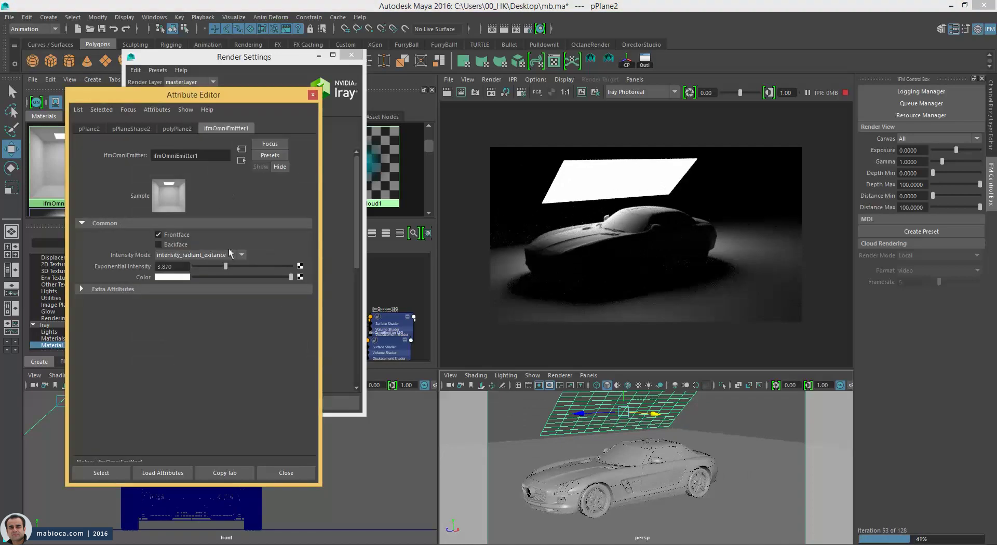
left_click(301, 277)
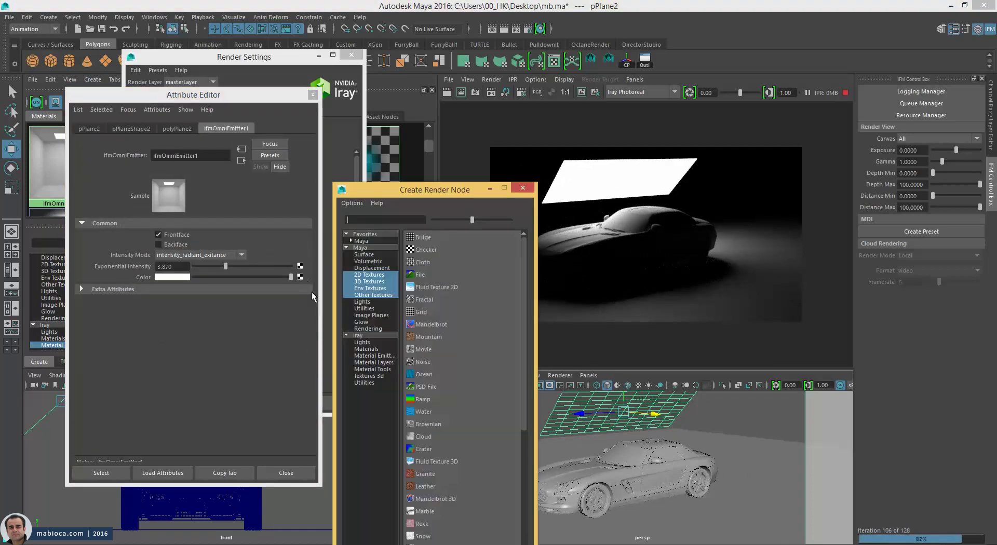
left_click_drag(451, 196, 338, 140)
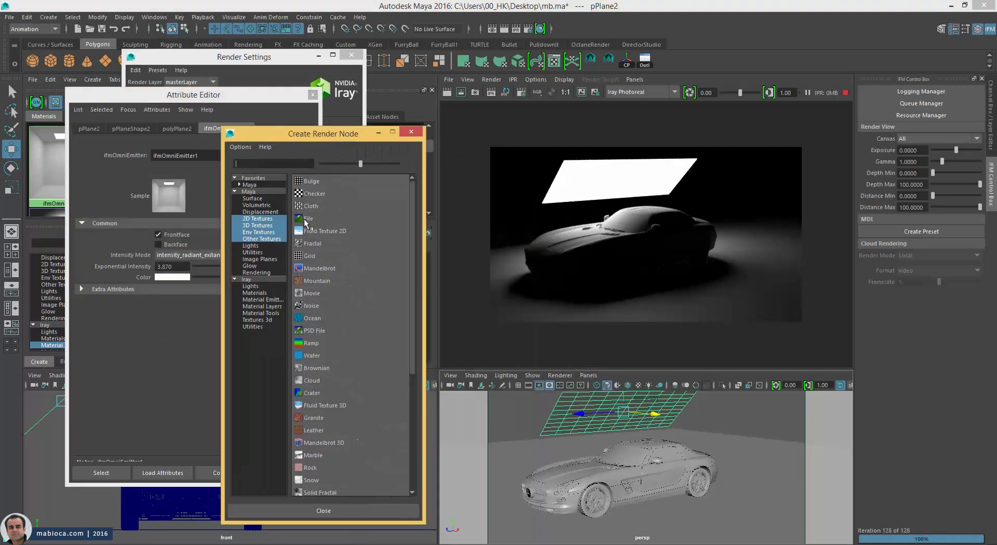
mouse_move(305, 222)
middle_mouse_down()
mouse_move(309, 346)
mouse_move(318, 321)
middle_mouse_up()
left_click(411, 131)
left_click_drag(242, 97, 596, 93)
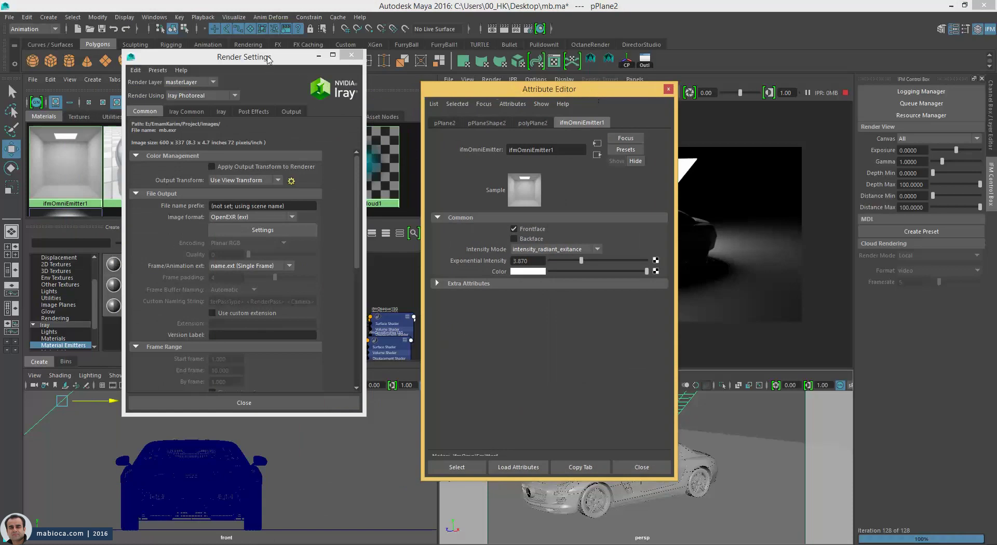
Create ifmChecker textures and connect ifmChecker2 to ifmOmniEmitter1's Color for a checkered light
left_click_drag(269, 59, 231, 400)
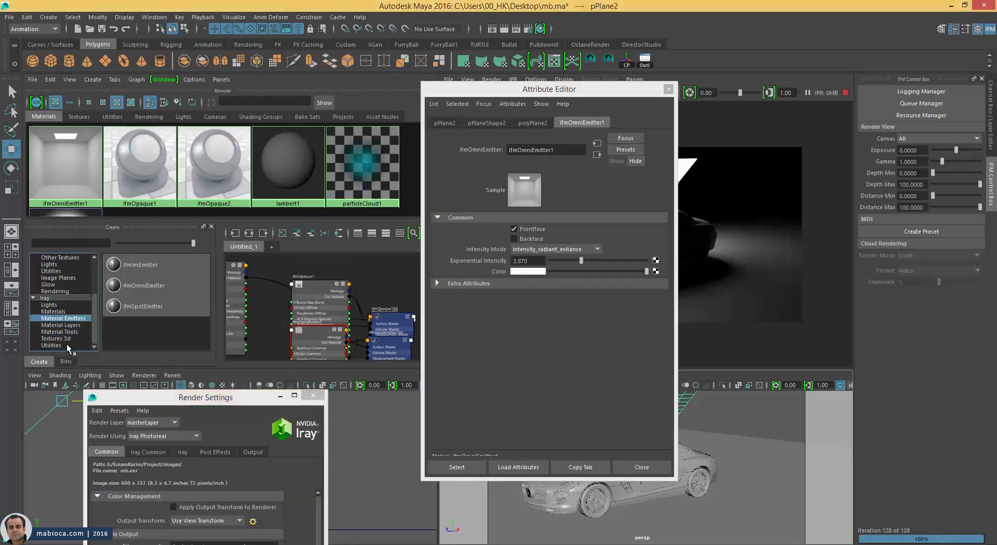
left_click(65, 339)
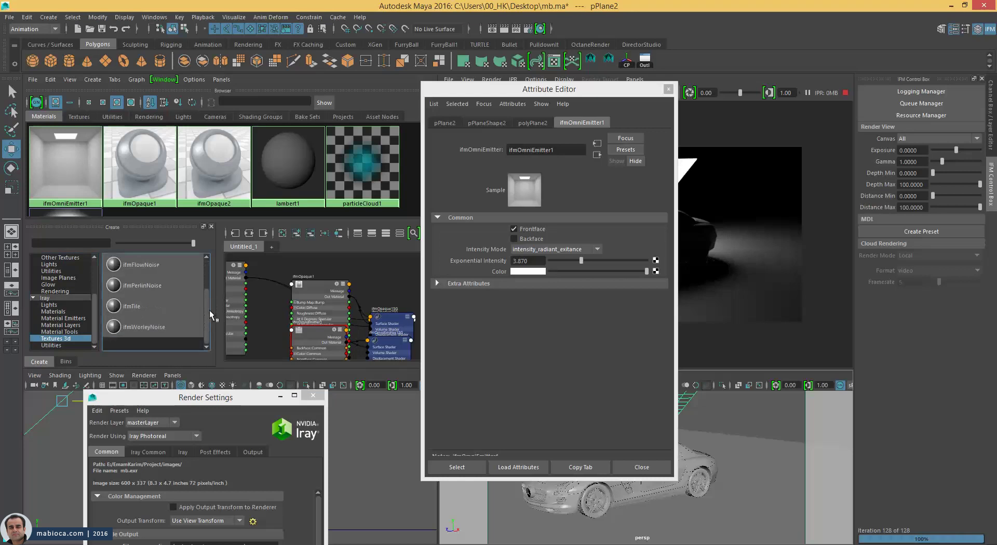
left_click(123, 265)
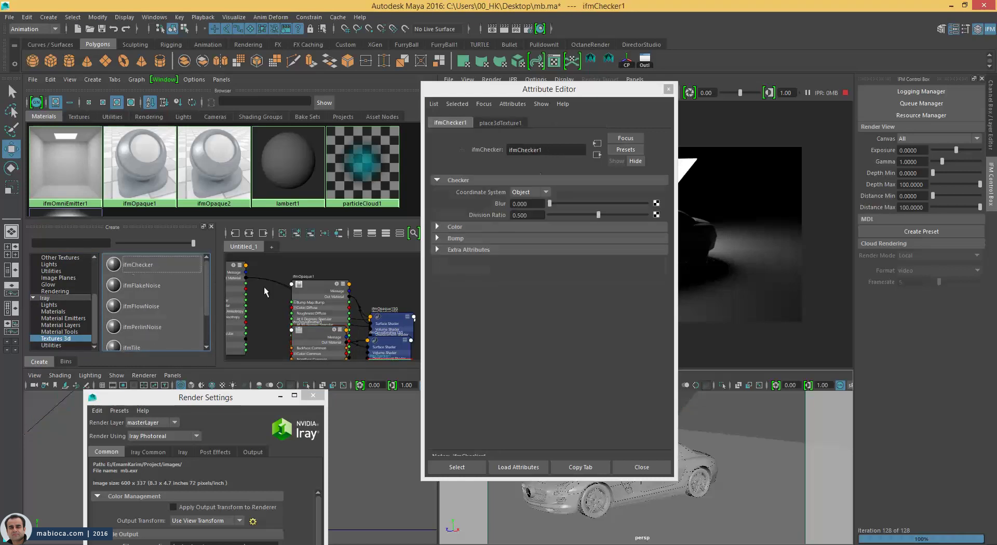
left_click(326, 329)
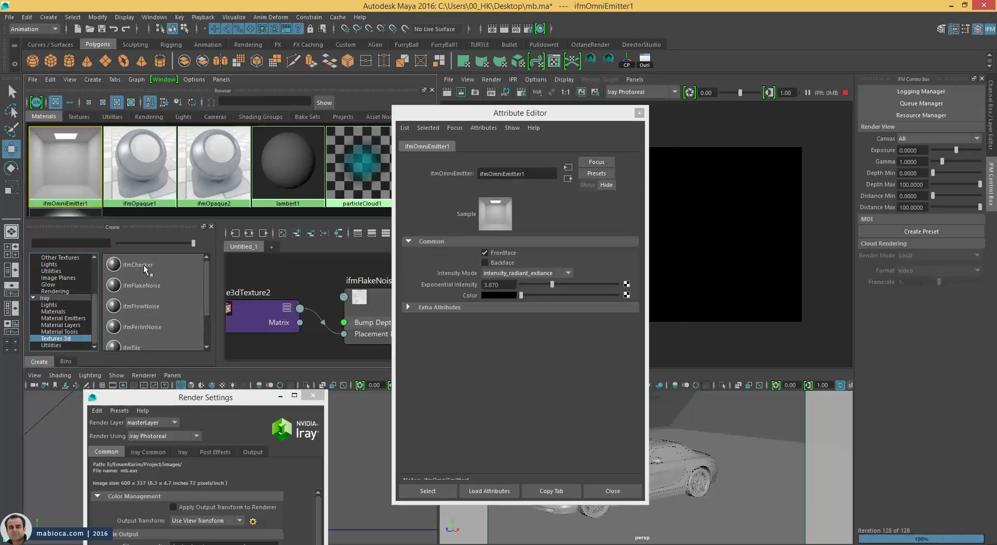
left_click(143, 265)
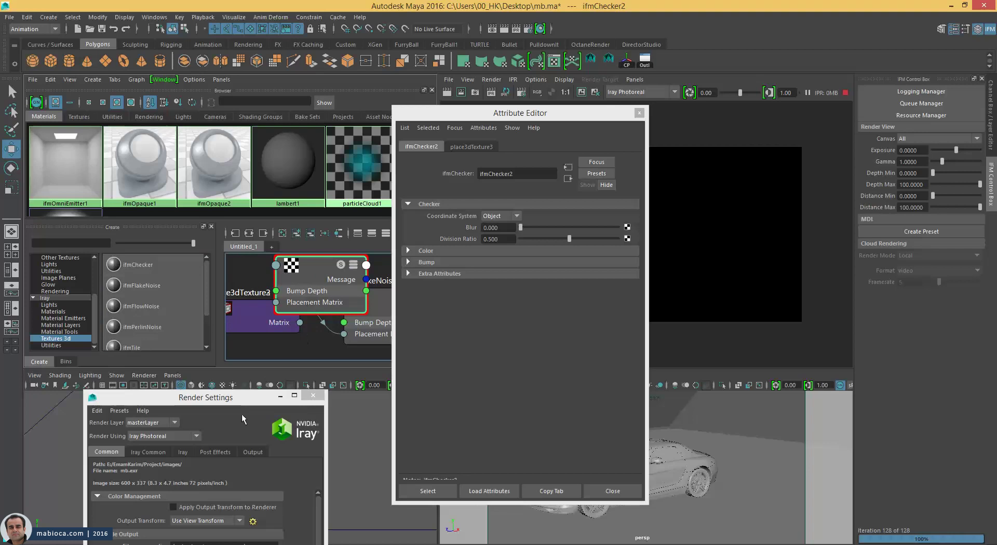
left_click(65, 166)
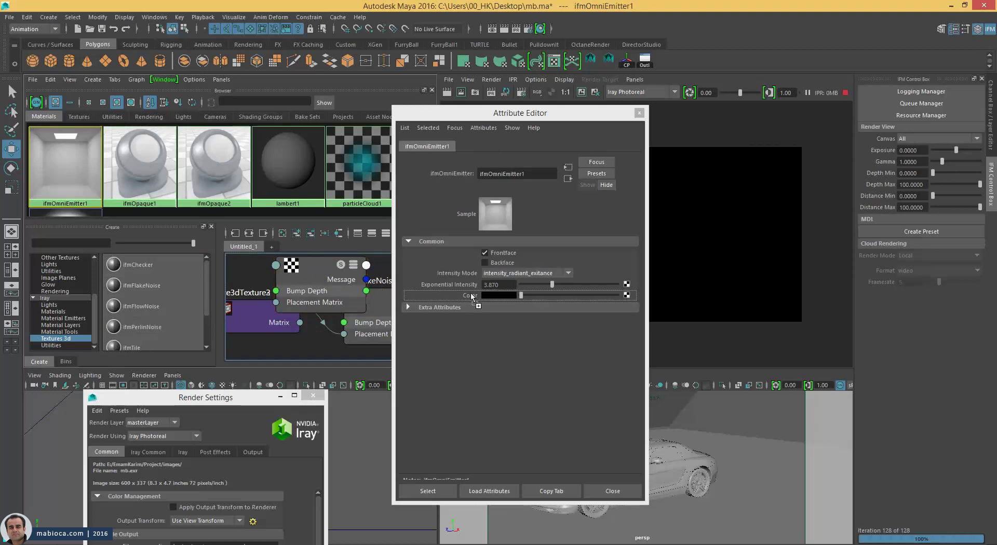
middle_click_drag(471, 296, 470, 296)
left_click_drag(556, 121, 351, 125)
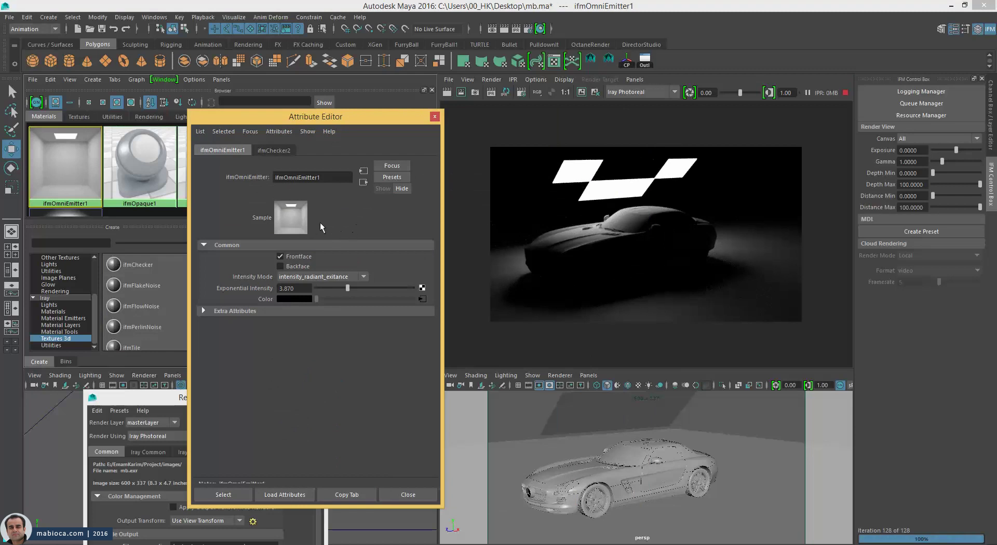
Set the connected ifmChecker2 texture's Division Ratio to 0.747 for slanted light stripes
left_click(422, 299)
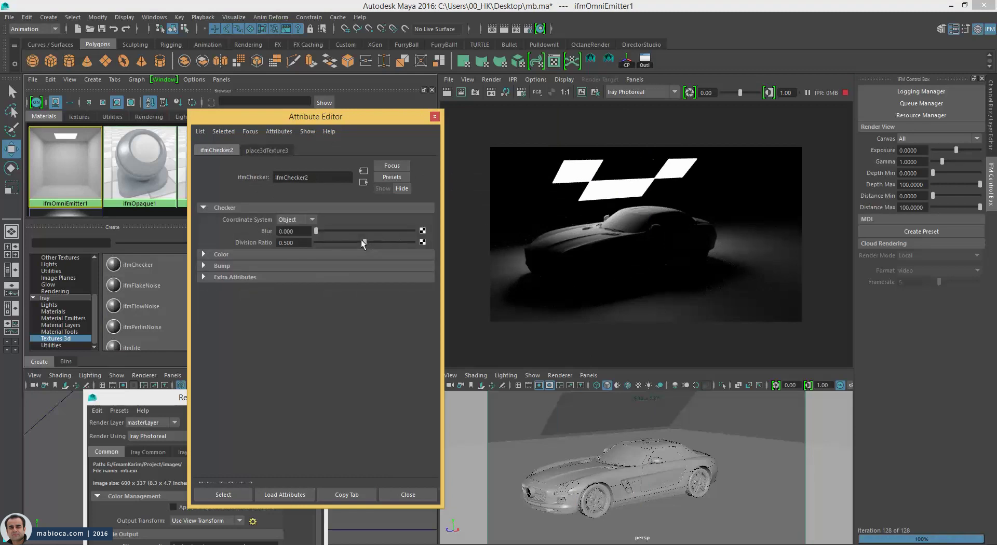
mouse_move(365, 241)
left_mouse_down()
mouse_move(338, 241)
mouse_move(389, 242)
left_mouse_up()
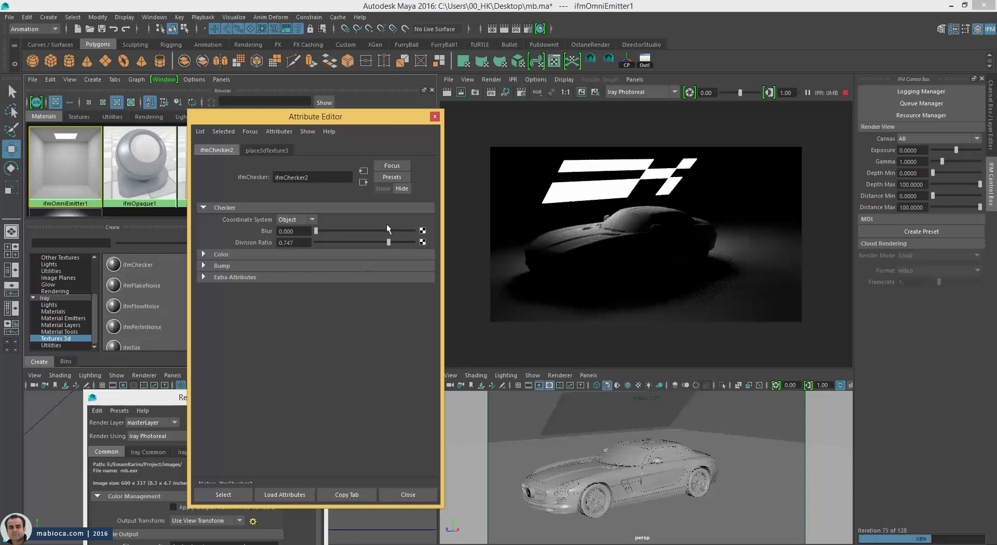
left_click(435, 118)
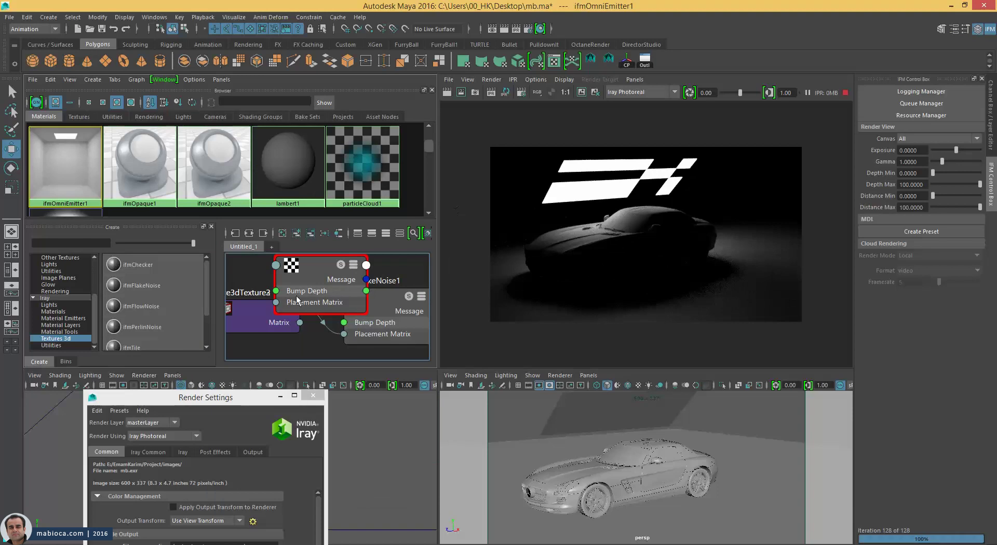